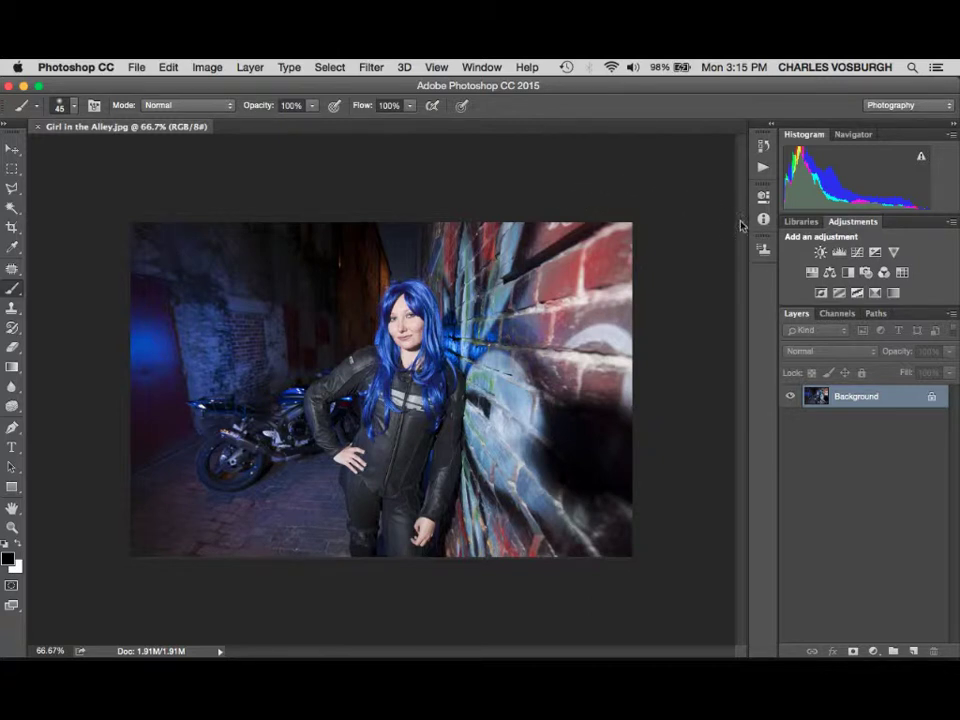
Add a Curves adjustment layer and pull the curve's midpoint down to darken the whole photo
{"action": "left_click", "coordinate": [858, 256]}
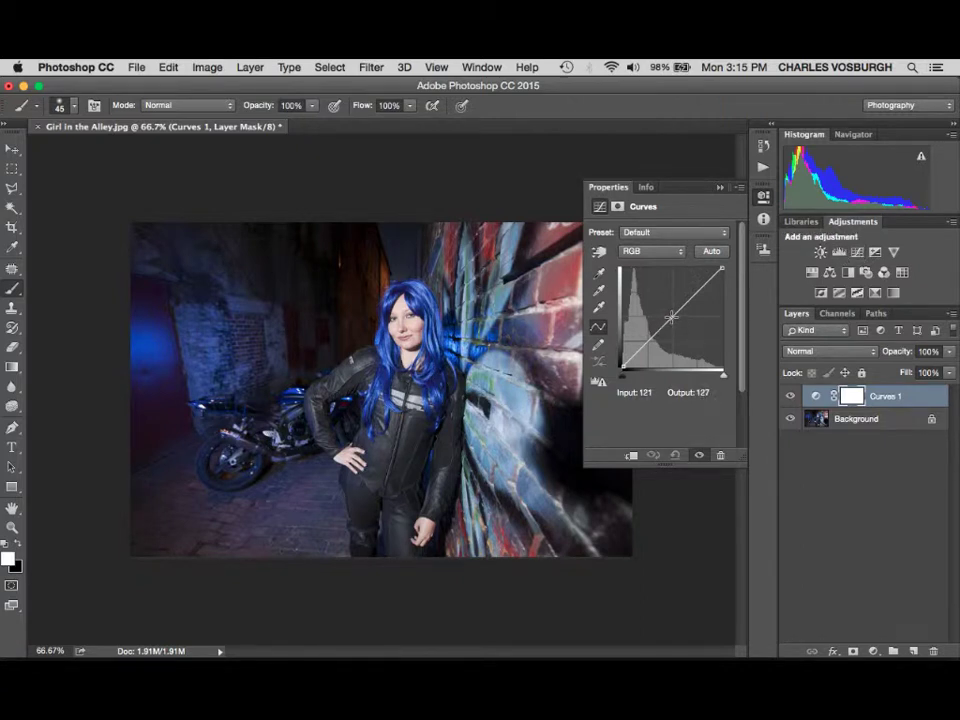
{"action": "left_click_drag", "start_coordinate": [671, 316], "coordinate": [682, 325]}
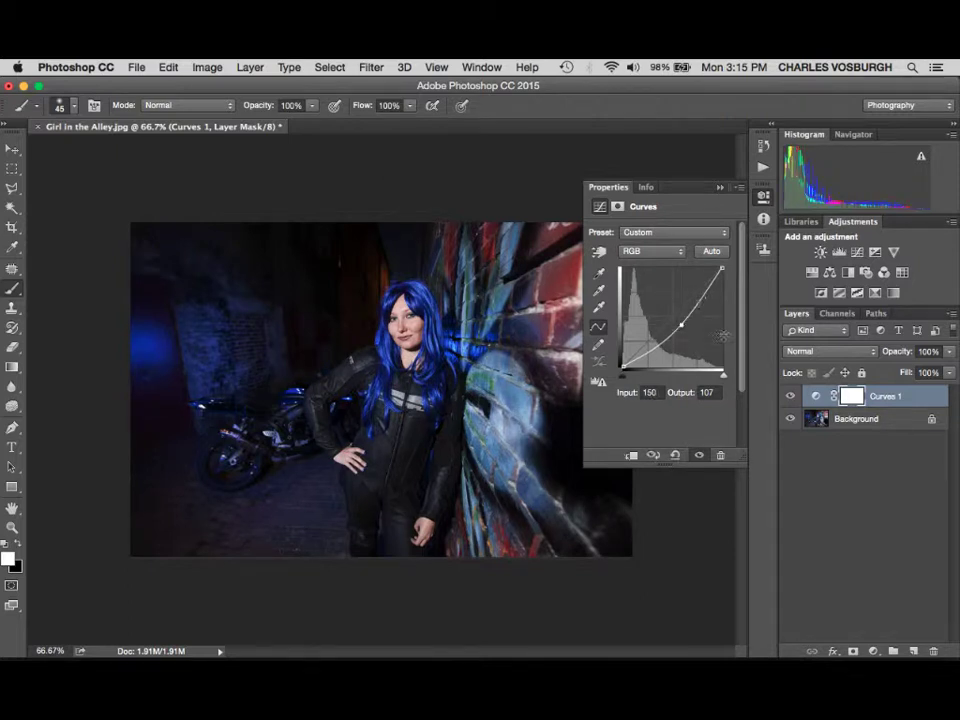
{"action": "left_click", "coordinate": [721, 188]}
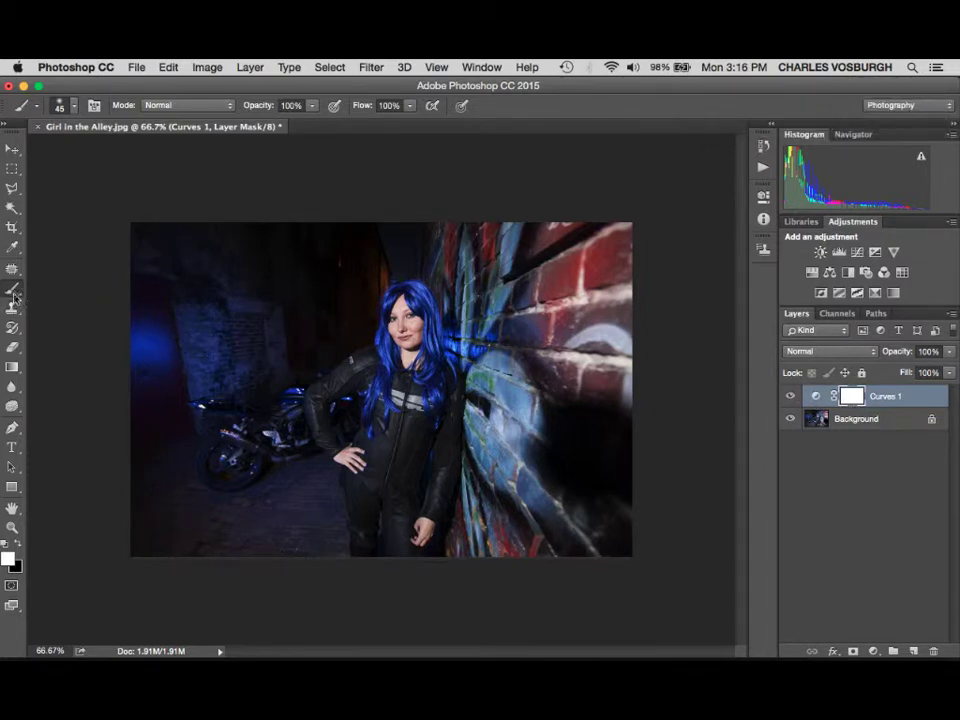
{"action": "left_click", "coordinate": [74, 110]}
Choose a small hard round brush tip and set black as the painting colour
{"action": "double_click", "coordinate": [70, 252]}
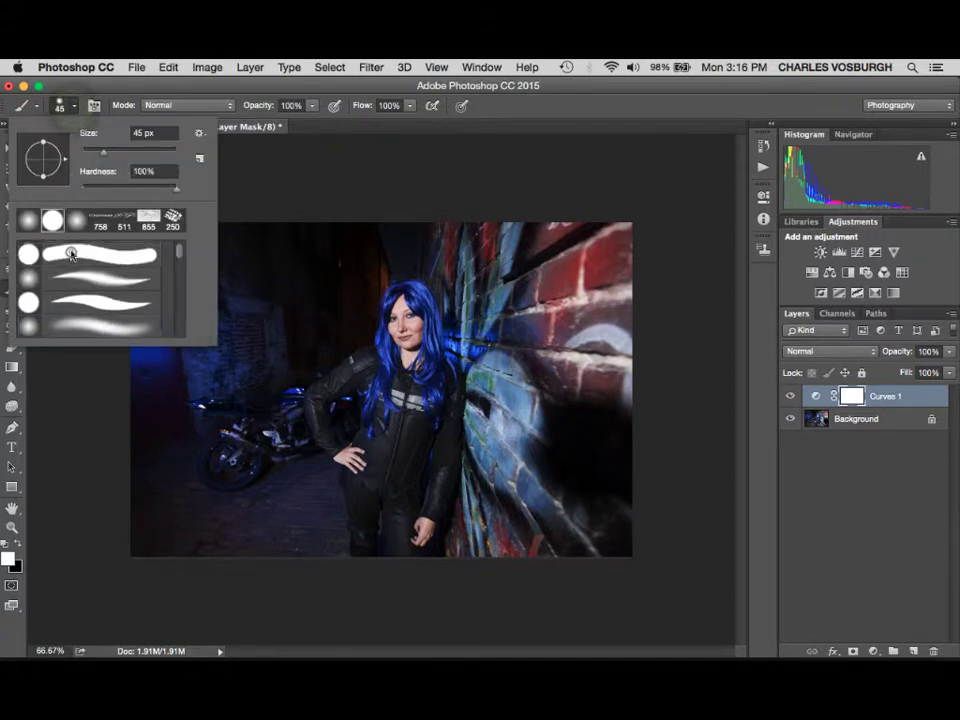
{"action": "key", "text": "bracketleft"}
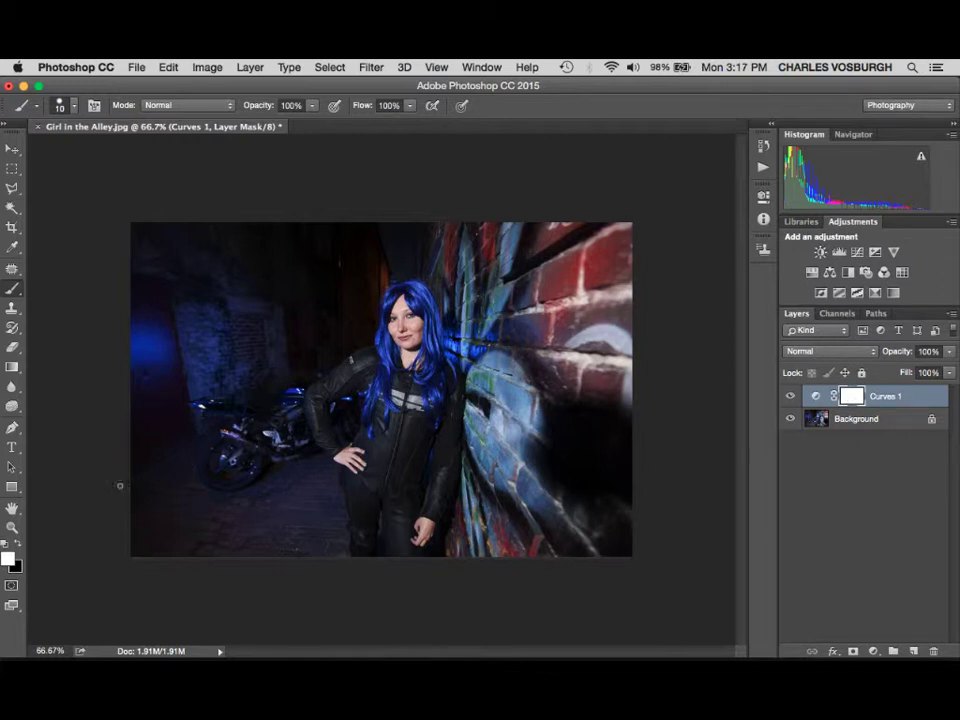
{"action": "left_click", "coordinate": [20, 545]}
Paint black on the Curves 1 mask over the model's face, jacket and legs
{"action": "mouse_move", "coordinate": [400, 320]}
{"action": "left_mouse_down"}
{"action": "mouse_move", "coordinate": [408, 332]}
{"action": "mouse_move", "coordinate": [405, 318]}
{"action": "left_mouse_up"}
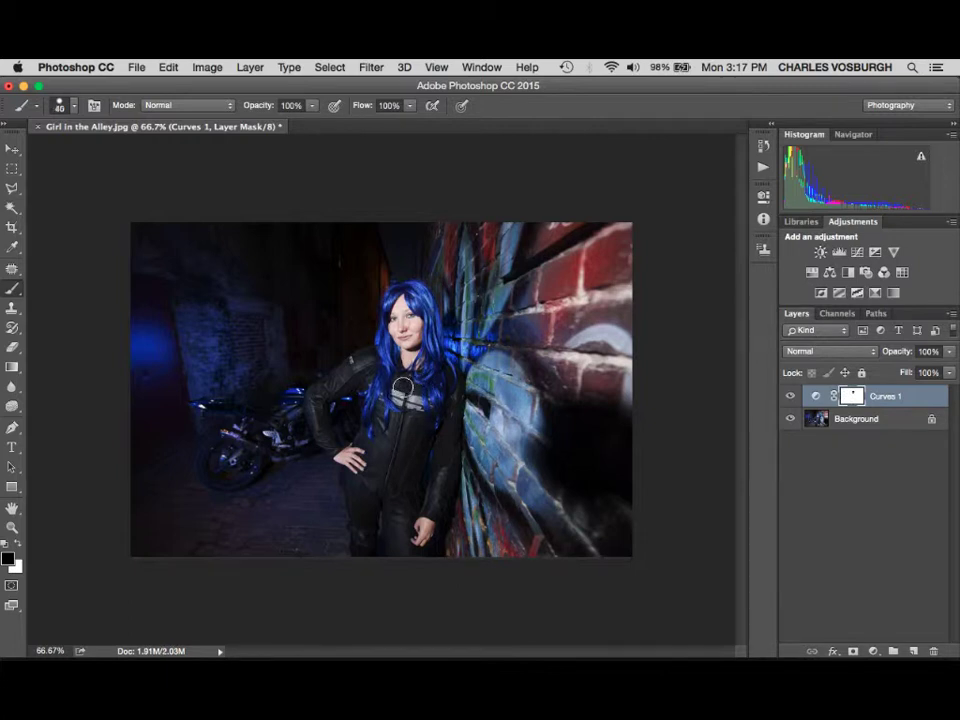
{"action": "key", "text": "bracketright"}
{"action": "key", "text": "bracketright"}
{"action": "mouse_move", "coordinate": [411, 436]}
{"action": "left_mouse_down"}
{"action": "mouse_move", "coordinate": [388, 443]}
{"action": "mouse_move", "coordinate": [425, 468]}
{"action": "mouse_move", "coordinate": [401, 419]}
{"action": "mouse_move", "coordinate": [396, 480]}
{"action": "left_mouse_up"}
{"action": "mouse_move", "coordinate": [358, 526]}
{"action": "left_mouse_down"}
{"action": "mouse_move", "coordinate": [362, 454]}
{"action": "mouse_move", "coordinate": [355, 483]}
{"action": "mouse_move", "coordinate": [369, 467]}
{"action": "mouse_move", "coordinate": [409, 490]}
{"action": "mouse_move", "coordinate": [408, 548]}
{"action": "mouse_move", "coordinate": [454, 435]}
{"action": "mouse_move", "coordinate": [446, 366]}
{"action": "mouse_move", "coordinate": [428, 356]}
{"action": "mouse_move", "coordinate": [378, 369]}
{"action": "mouse_move", "coordinate": [384, 360]}
{"action": "mouse_move", "coordinate": [380, 392]}
{"action": "mouse_move", "coordinate": [339, 407]}
{"action": "mouse_move", "coordinate": [254, 374]}
{"action": "mouse_move", "coordinate": [322, 435]}
{"action": "mouse_move", "coordinate": [304, 418]}
{"action": "mouse_move", "coordinate": [396, 465]}
{"action": "mouse_move", "coordinate": [369, 505]}
{"action": "left_mouse_up"}
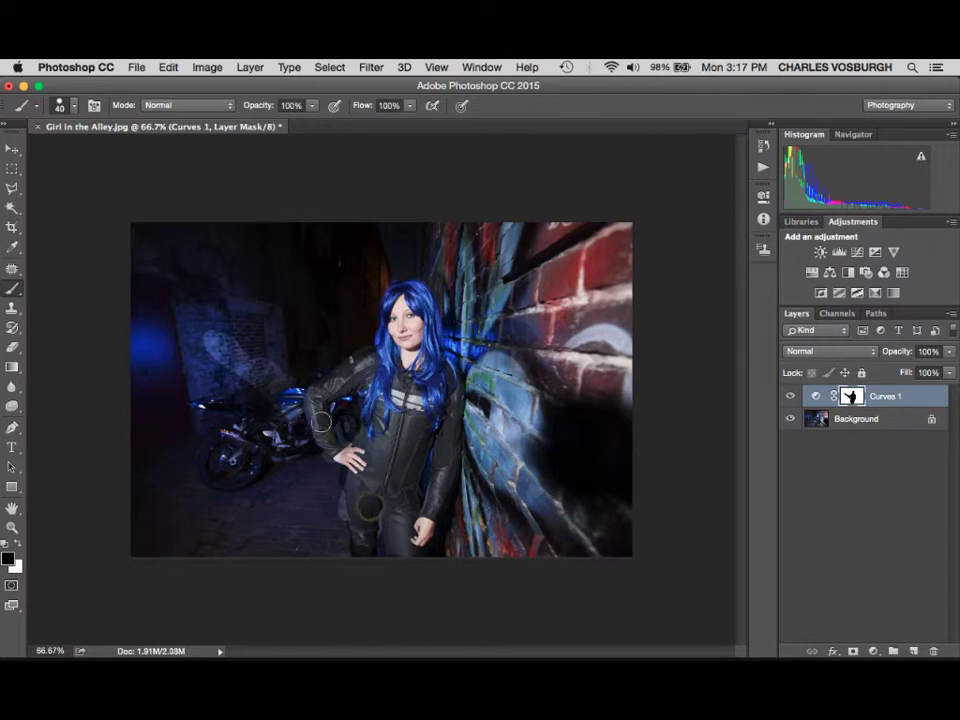
Paint white to restore darkening on the left wall and motorcycle area, undoing a stray dab
{"action": "left_click", "coordinate": [20, 546]}
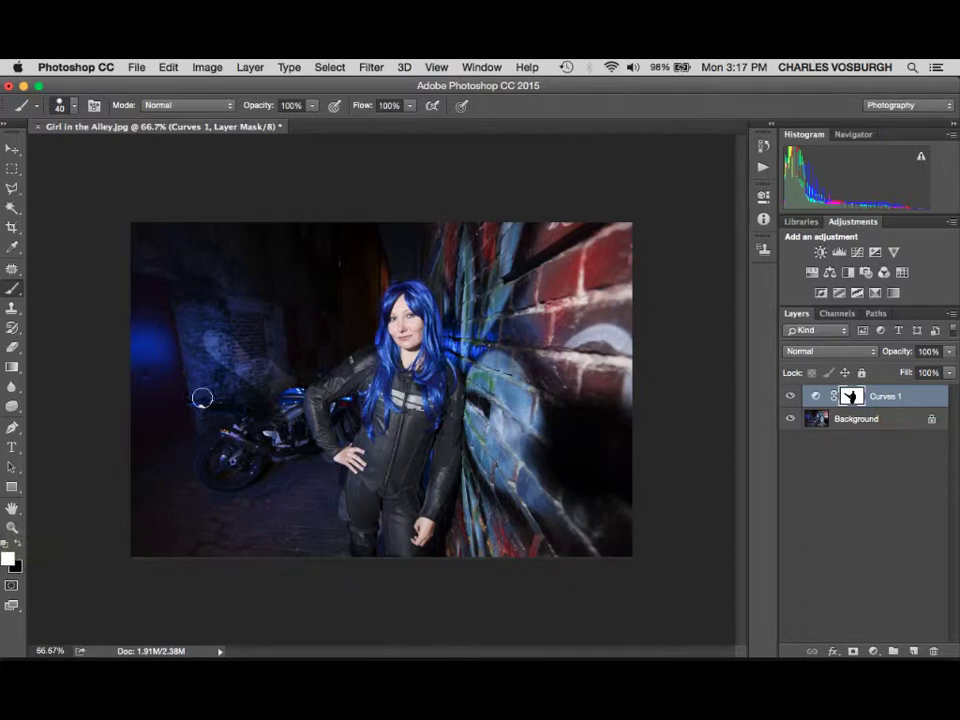
{"action": "left_click", "coordinate": [214, 333]}
{"action": "mouse_move", "coordinate": [242, 390]}
{"action": "left_mouse_down"}
{"action": "mouse_move", "coordinate": [279, 367]}
{"action": "mouse_move", "coordinate": [278, 405]}
{"action": "mouse_move", "coordinate": [292, 381]}
{"action": "mouse_move", "coordinate": [289, 433]}
{"action": "left_mouse_up"}
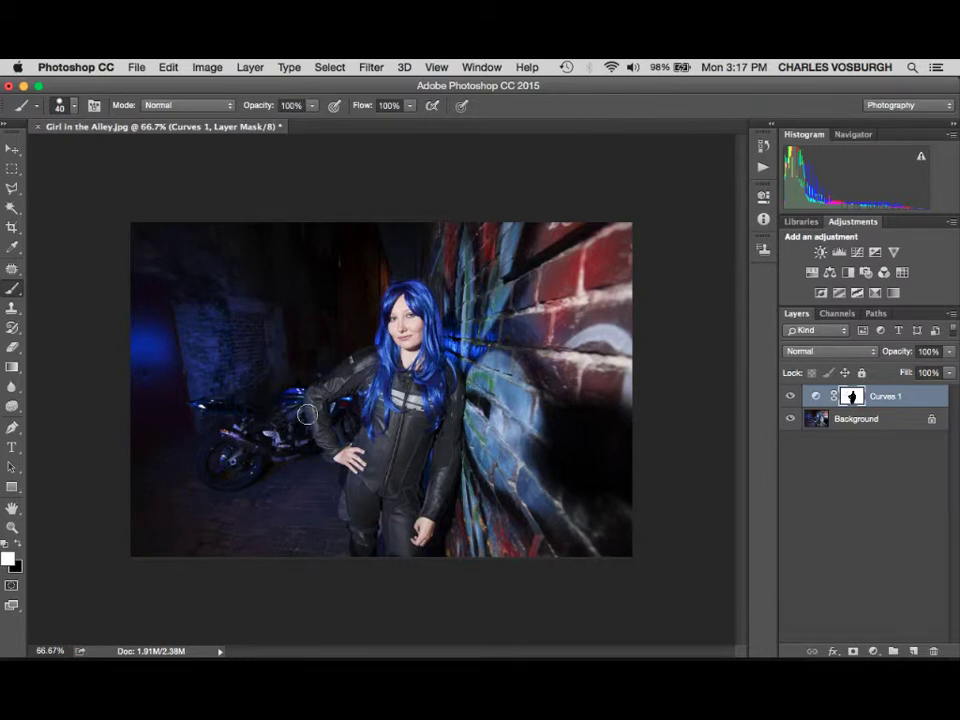
{"action": "key", "text": "bracketleft"}
{"action": "key", "text": "bracketleft"}
{"action": "key", "text": "x"}
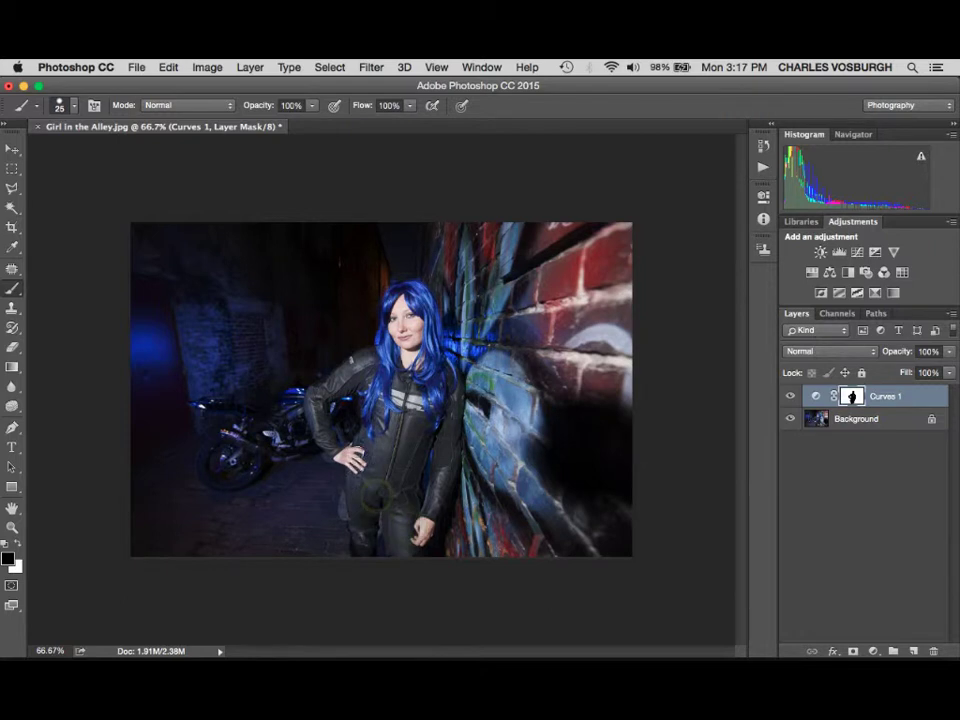
{"action": "key", "text": "x"}
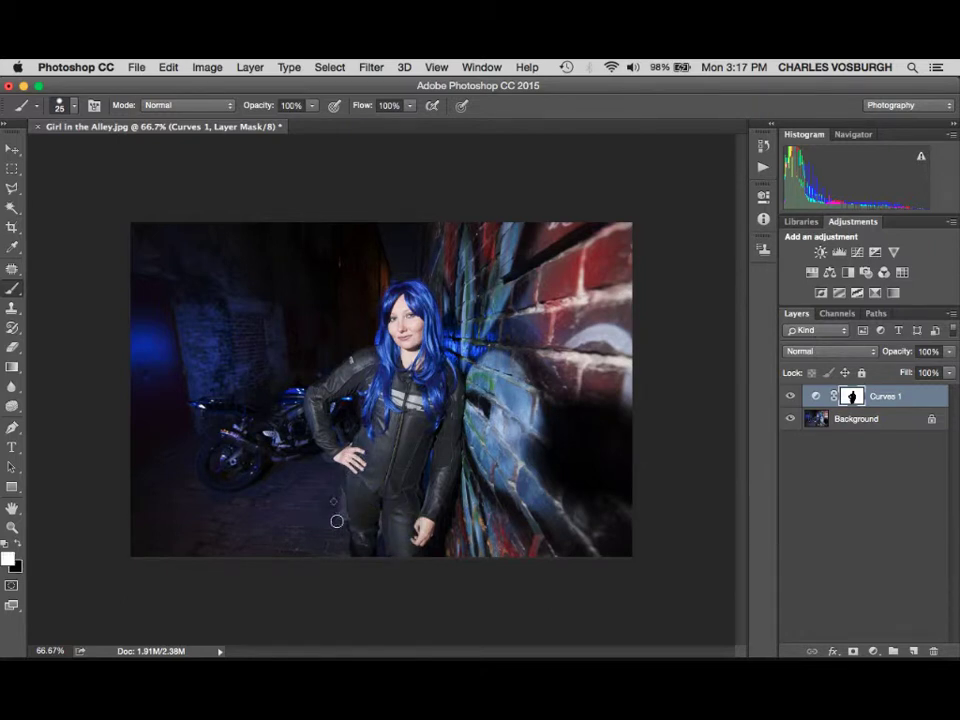
{"action": "left_click", "coordinate": [333, 501]}
{"action": "key", "text": "super+z"}
{"action": "left_click", "coordinate": [791, 398]}
{"action": "left_click", "coordinate": [791, 398]}
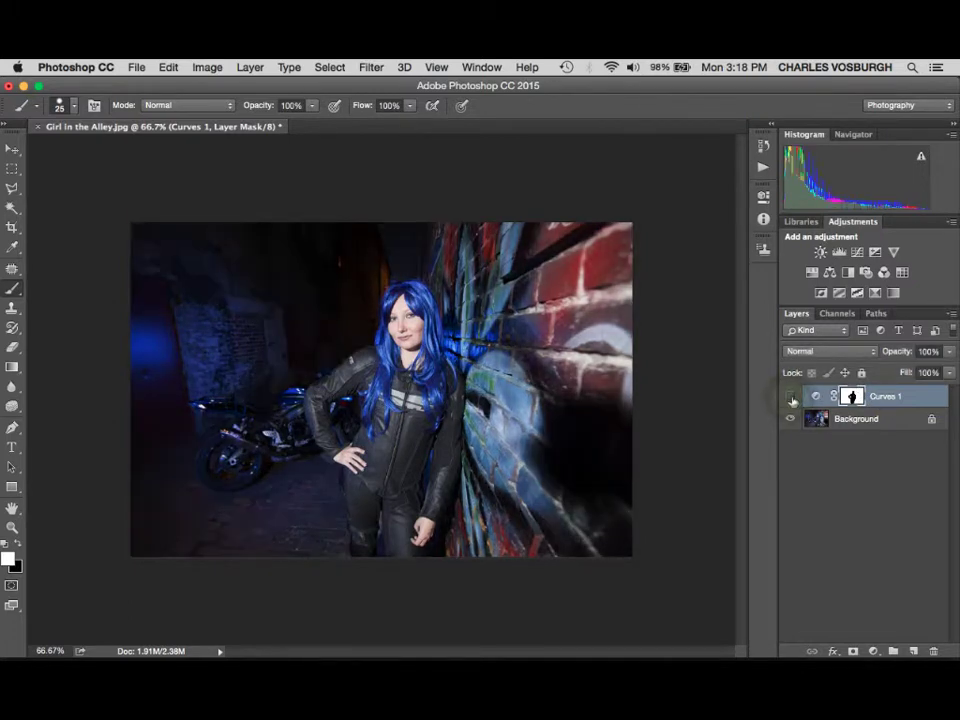
{"action": "left_click", "coordinate": [792, 398]}
{"action": "left_click", "coordinate": [791, 398]}
{"action": "left_click", "coordinate": [791, 398]}
{"action": "left_click", "coordinate": [791, 398]}
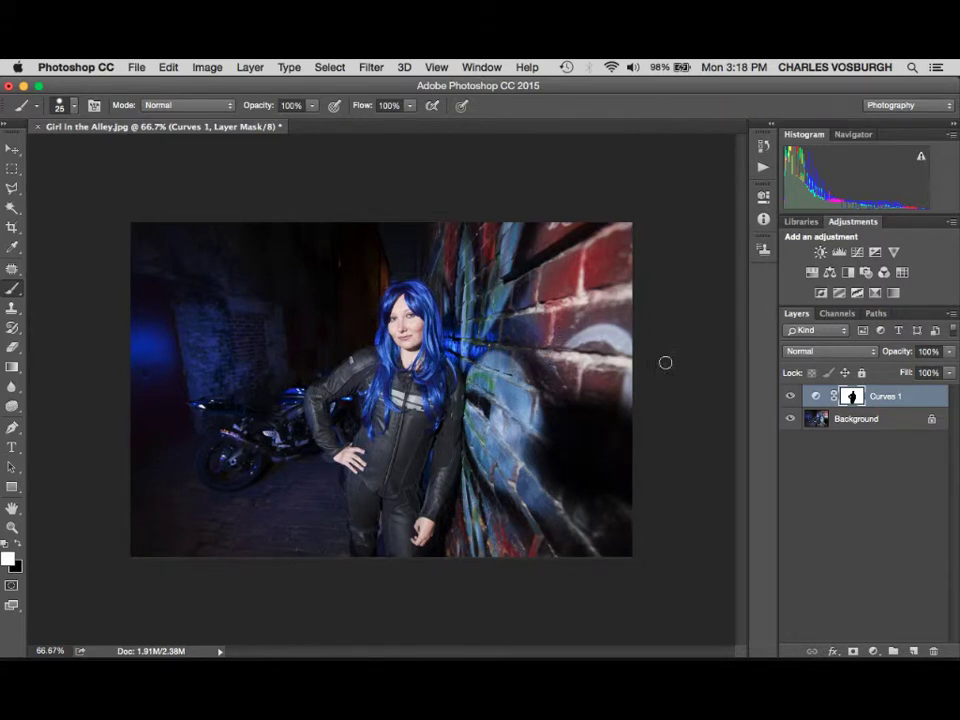
Add a Hue/Saturation layer with Saturation -44, then drag the Curves mask onto it
{"action": "left_click", "coordinate": [815, 273]}
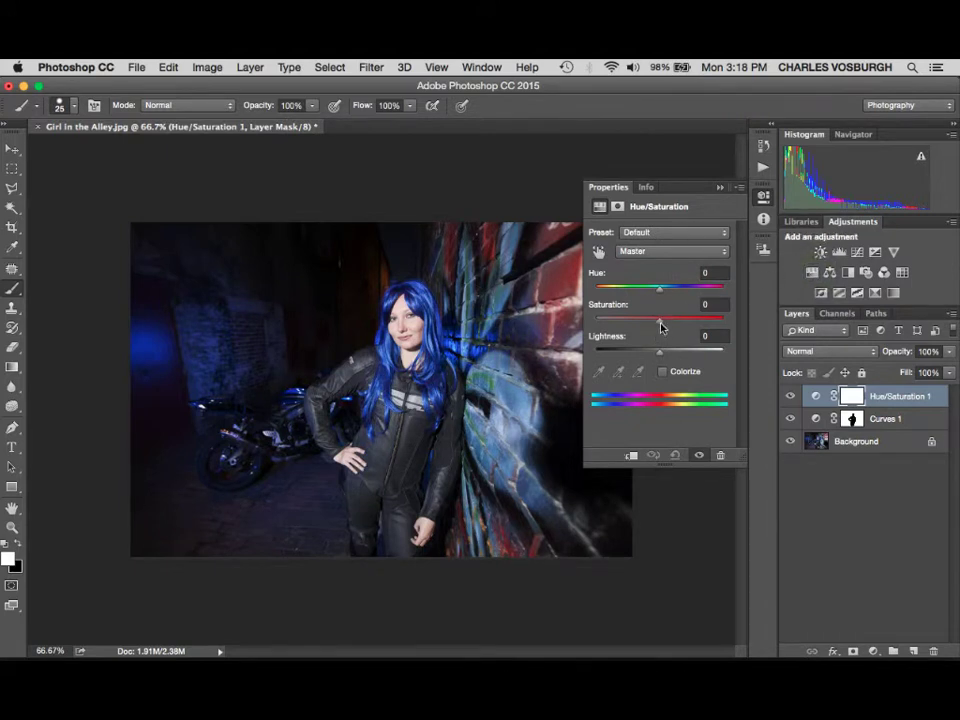
{"action": "left_click_drag", "start_coordinate": [660, 326], "coordinate": [631, 327]}
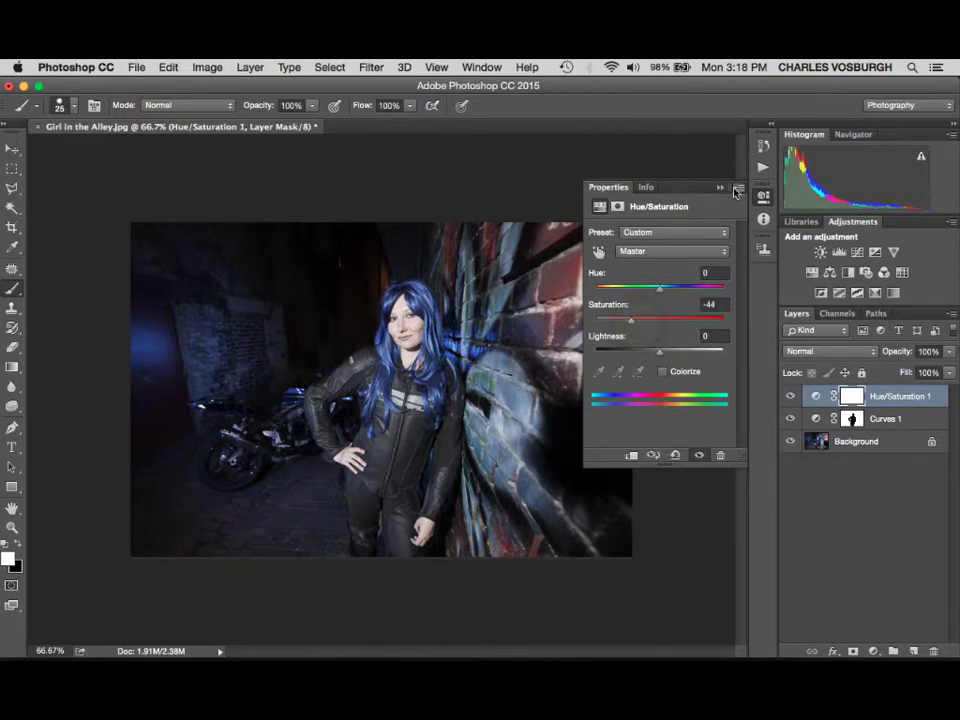
{"action": "left_click", "coordinate": [720, 188]}
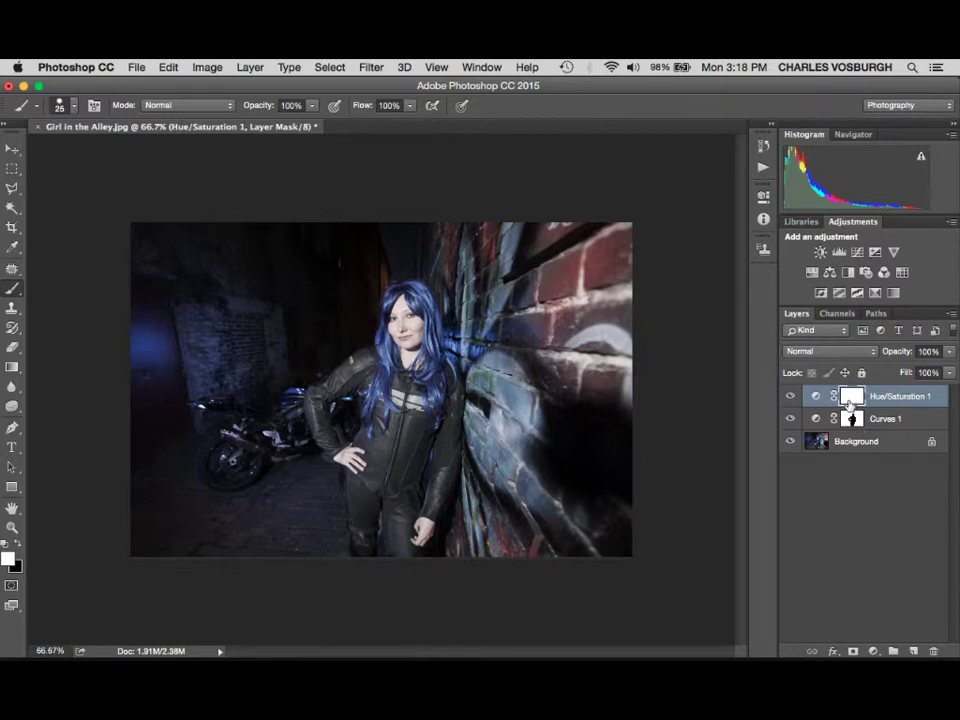
{"action": "left_click_drag", "start_coordinate": [851, 421], "coordinate": [852, 396]}
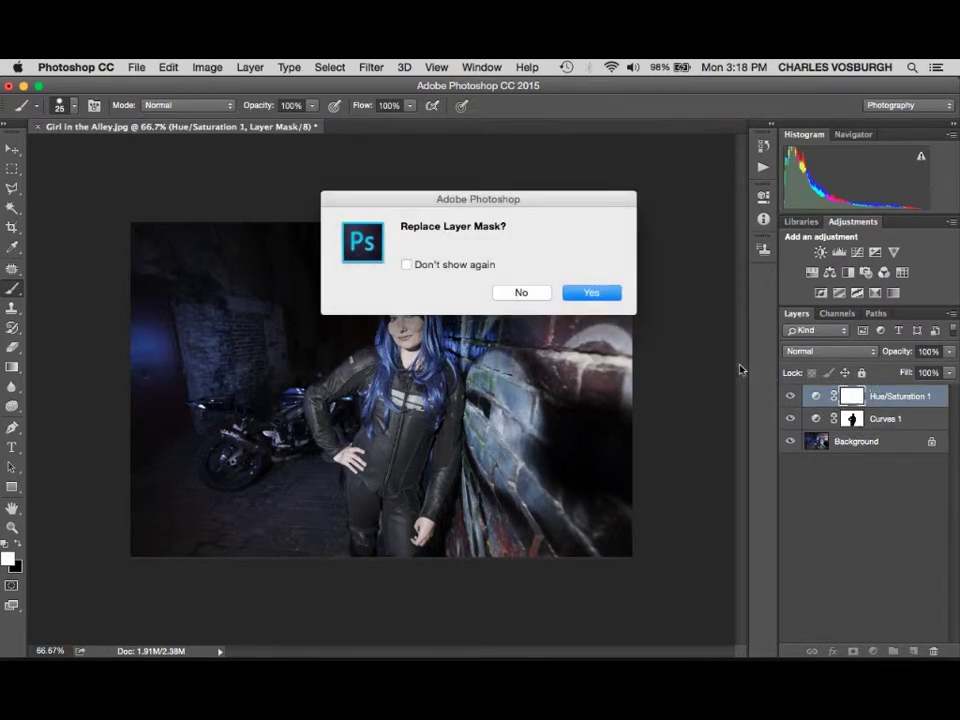
Copy the Curves 1 model mask onto Hue/Saturation 1, confirming the mask replacement
{"action": "left_click", "coordinate": [600, 293]}
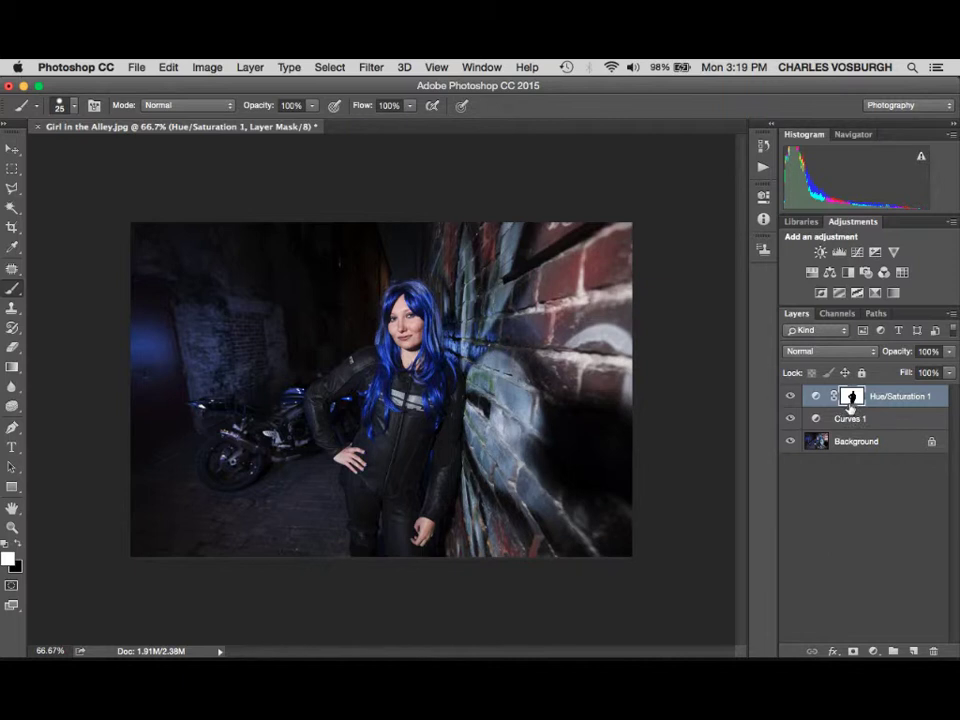
{"action": "left_click_drag", "start_coordinate": [849, 406], "coordinate": [852, 420]}
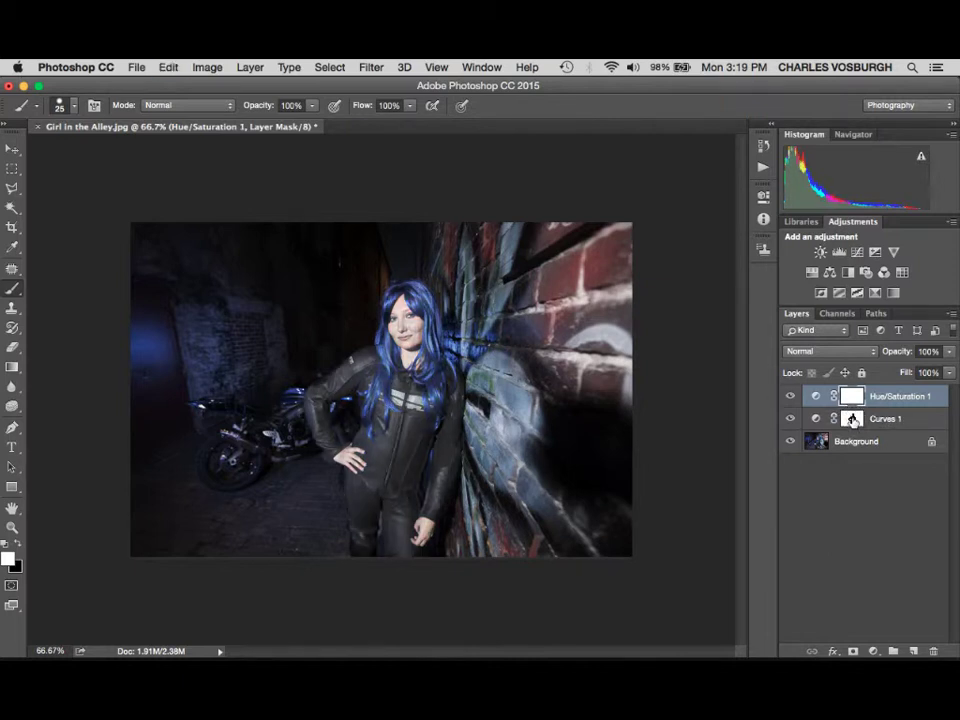
{"action": "left_click_drag", "start_coordinate": [852, 420], "coordinate": [818, 397]}
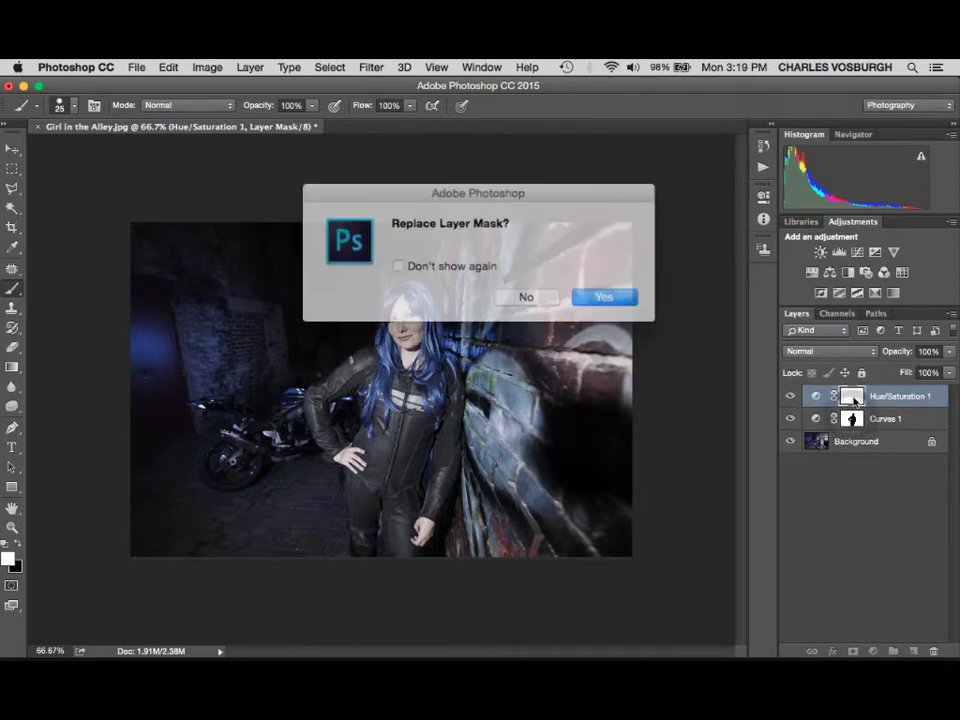
{"action": "left_click", "coordinate": [600, 293]}
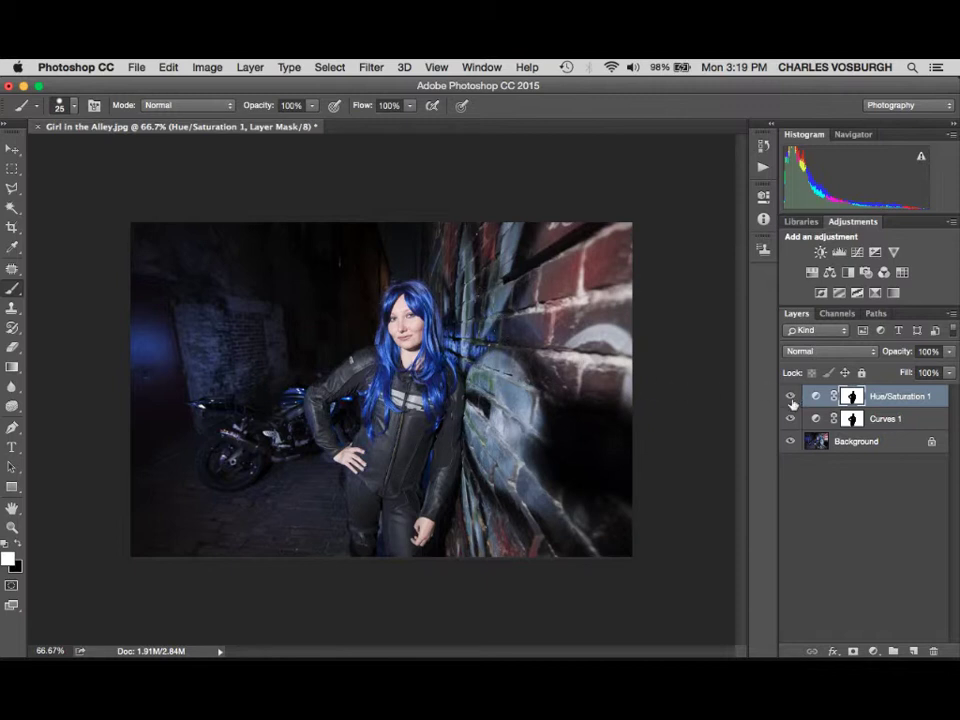
{"action": "key", "text": "alt+BackSpace"}
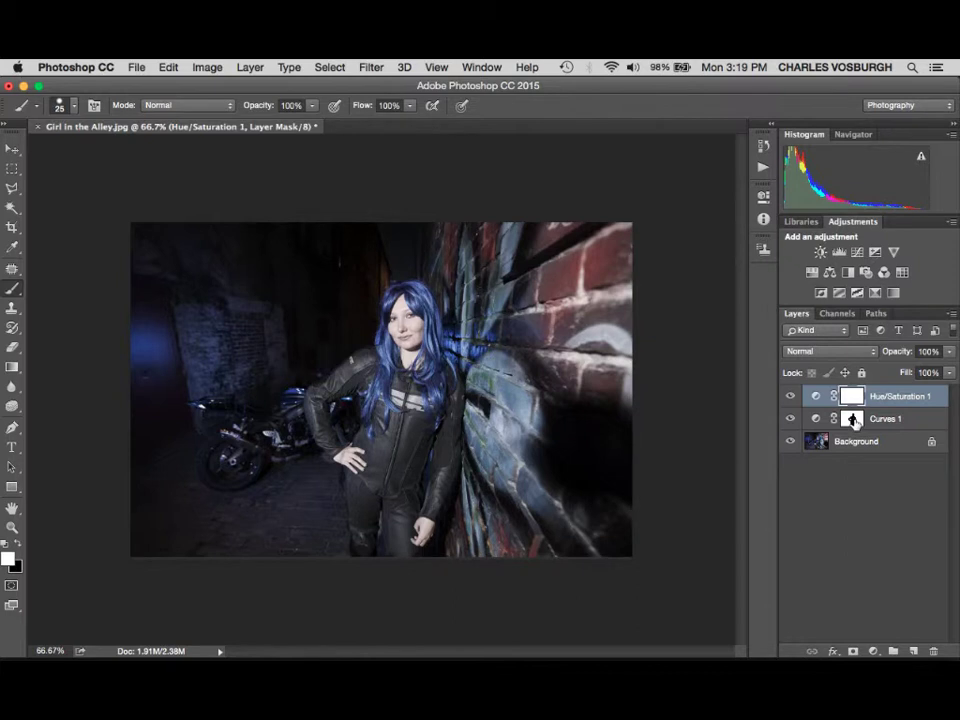
{"action": "left_click_drag", "start_coordinate": [851, 421], "coordinate": [852, 397]}
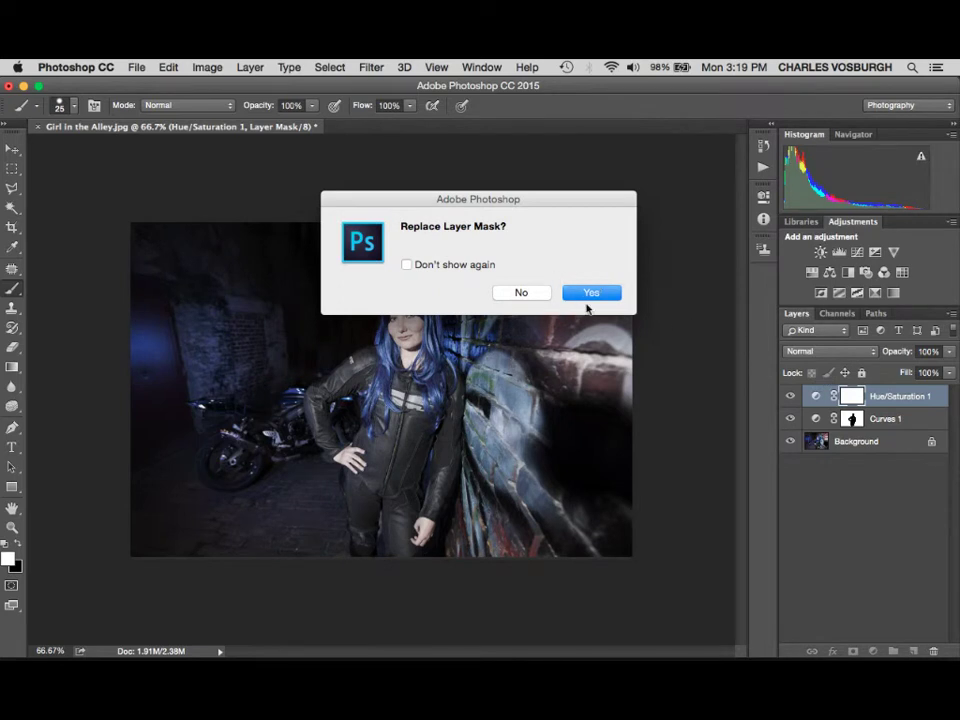
{"action": "left_click", "coordinate": [597, 299]}
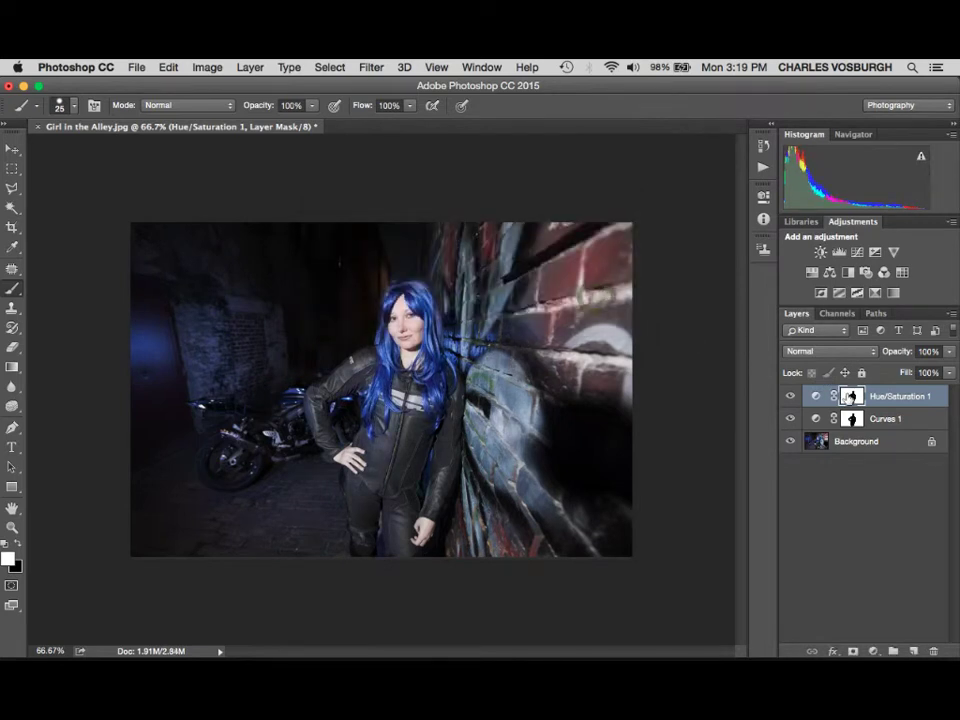
{"action": "left_click", "coordinate": [791, 398]}
{"action": "left_click", "coordinate": [791, 398]}
{"action": "left_click", "coordinate": [792, 398]}
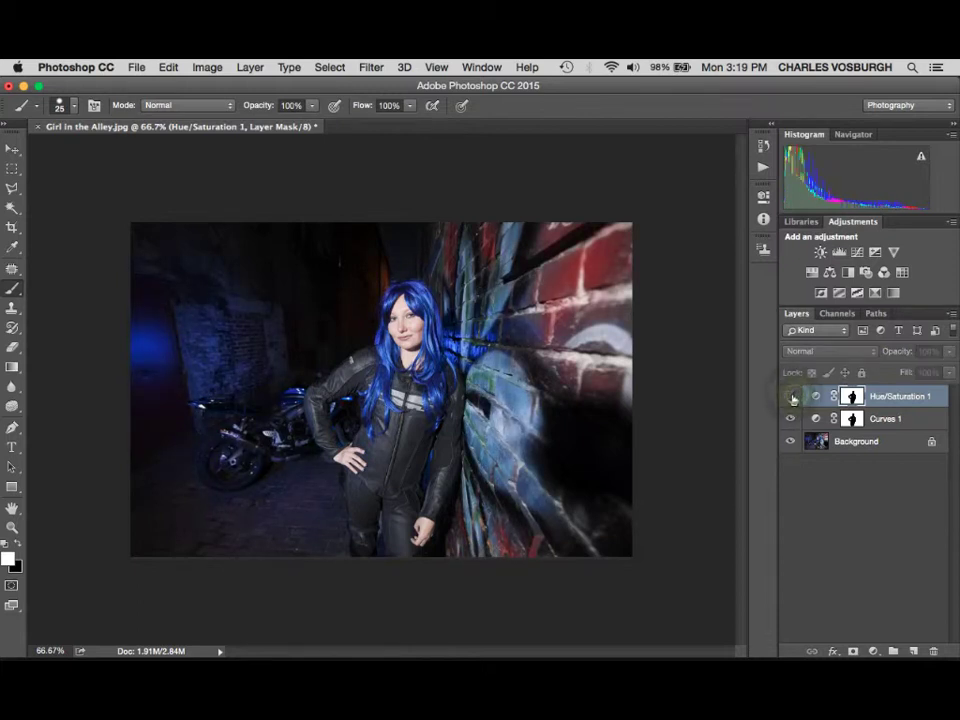
{"action": "left_click", "coordinate": [791, 398]}
{"action": "left_click", "coordinate": [791, 398]}
{"action": "left_click", "coordinate": [791, 399]}
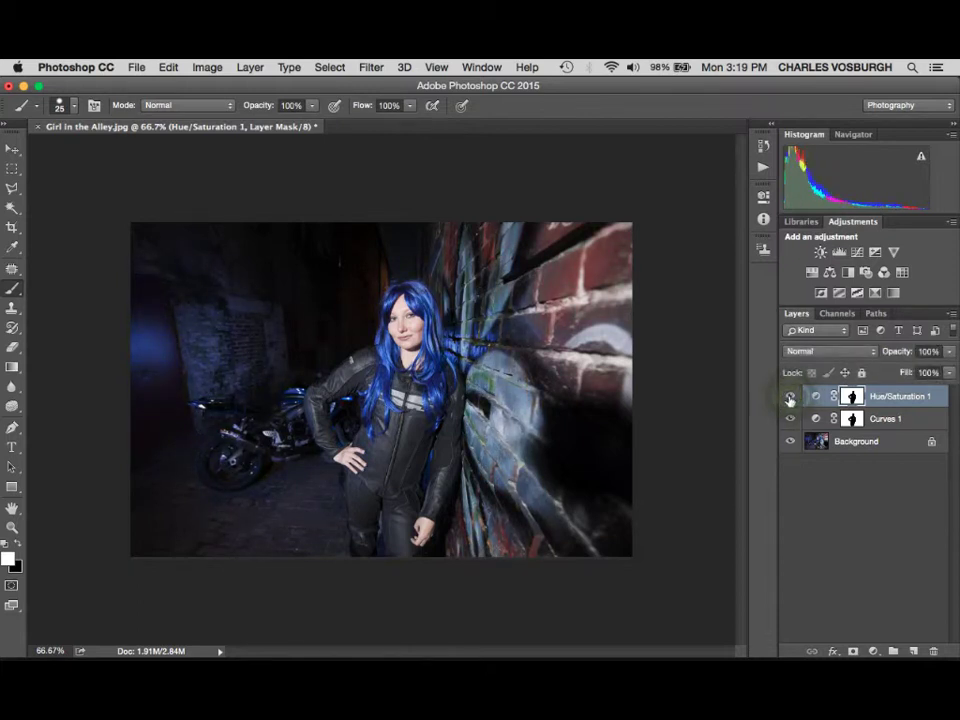
{"action": "left_click", "coordinate": [791, 398]}
{"action": "left_click", "coordinate": [791, 398]}
{"action": "left_click", "coordinate": [791, 399]}
{"action": "left_click", "coordinate": [791, 399]}
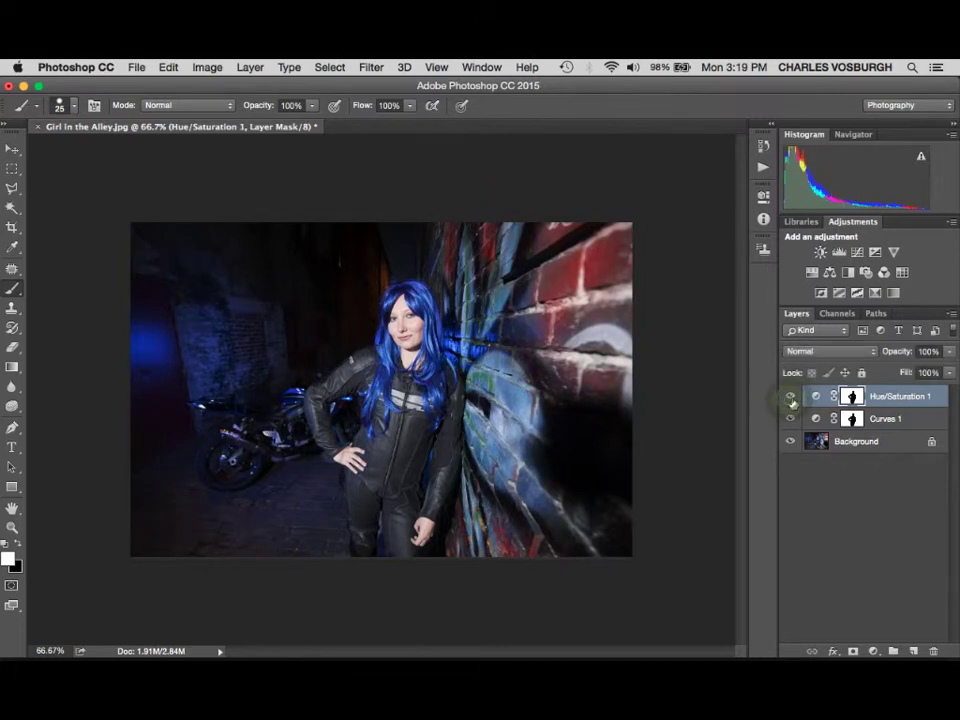
{"action": "left_click", "coordinate": [791, 399]}
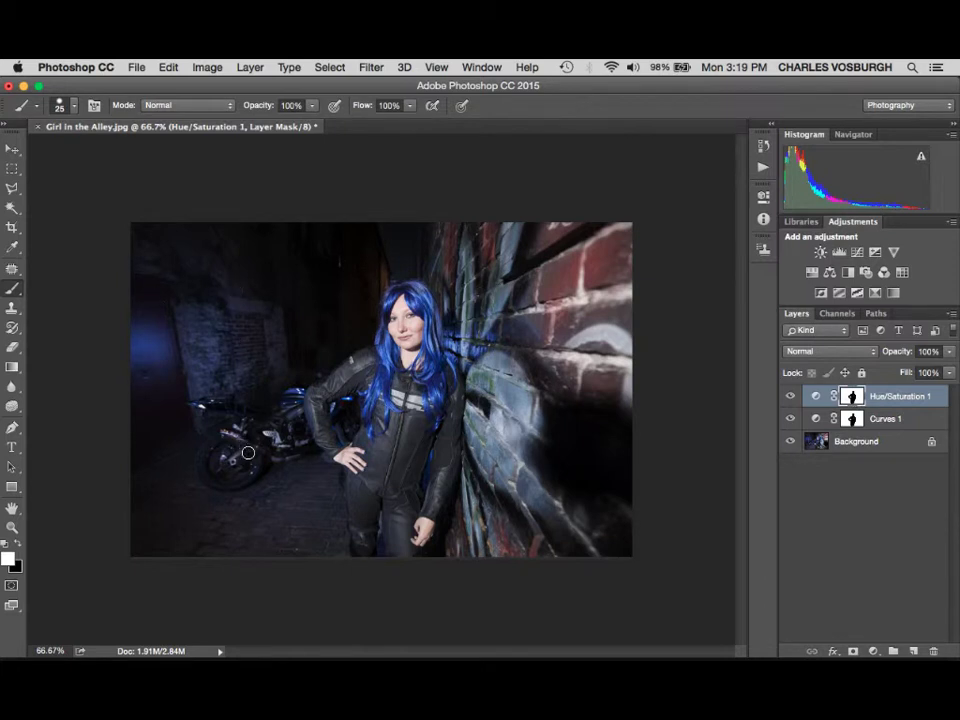
Paint black over the motorcycle on both the Hue/Saturation 1 and Curves 1 masks
{"action": "key", "text": "x"}
{"action": "mouse_move", "coordinate": [255, 450]}
{"action": "left_mouse_down"}
{"action": "mouse_move", "coordinate": [273, 418]}
{"action": "mouse_move", "coordinate": [294, 388]}
{"action": "mouse_move", "coordinate": [314, 399]}
{"action": "mouse_move", "coordinate": [236, 427]}
{"action": "mouse_move", "coordinate": [215, 405]}
{"action": "mouse_move", "coordinate": [321, 399]}
{"action": "mouse_move", "coordinate": [332, 428]}
{"action": "left_mouse_up"}
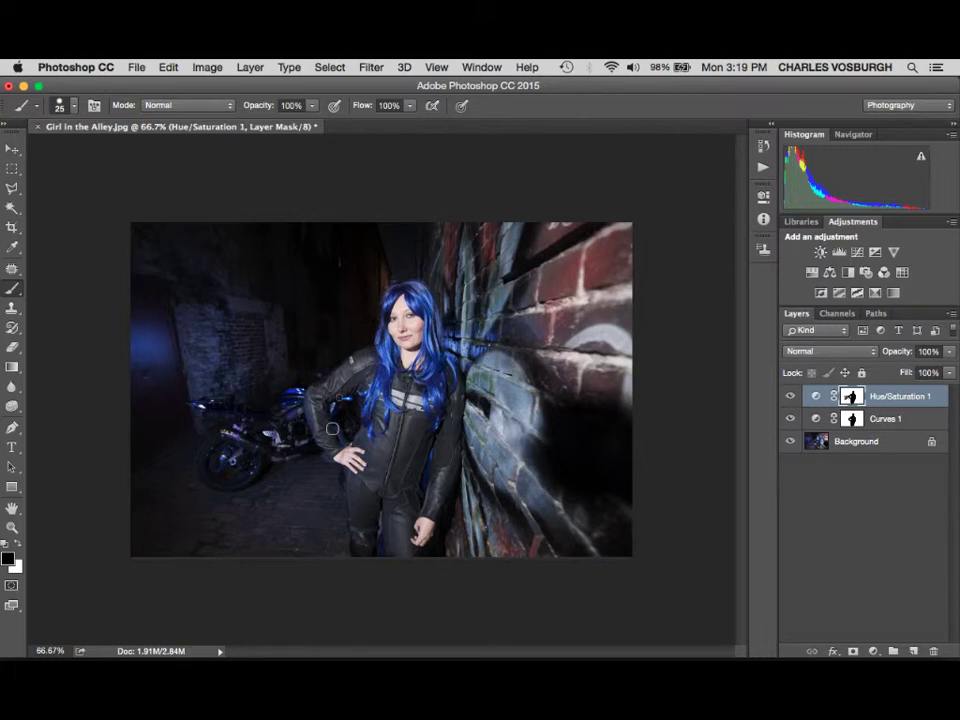
{"action": "key", "text": "alt+bracketleft"}
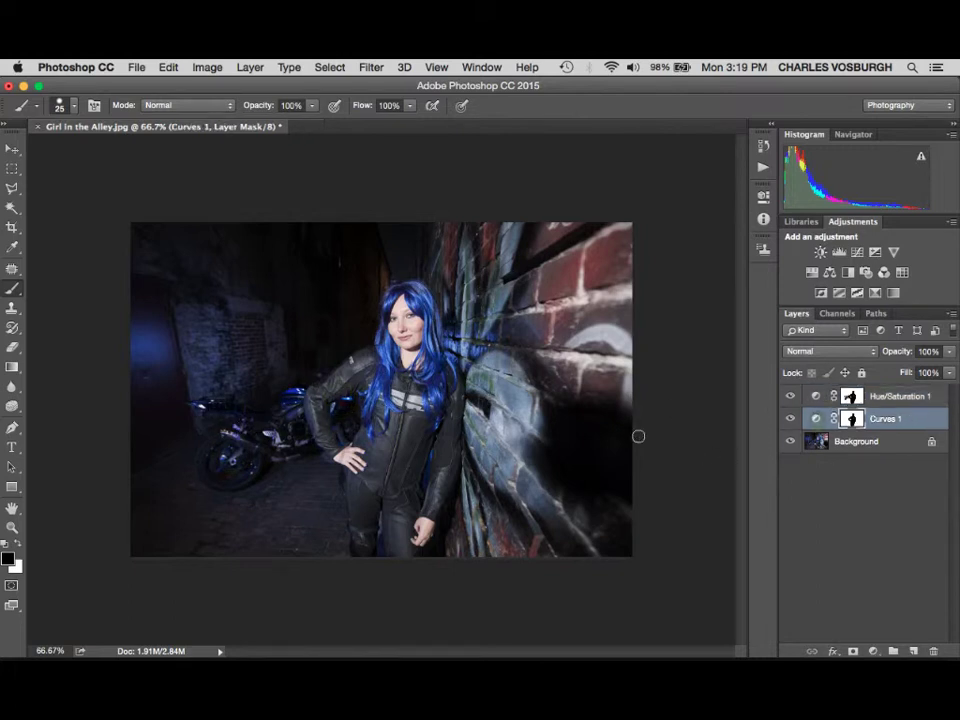
{"action": "mouse_move", "coordinate": [207, 413]}
{"action": "left_mouse_down"}
{"action": "mouse_move", "coordinate": [291, 438]}
{"action": "mouse_move", "coordinate": [274, 428]}
{"action": "mouse_move", "coordinate": [243, 451]}
{"action": "mouse_move", "coordinate": [236, 439]}
{"action": "mouse_move", "coordinate": [274, 449]}
{"action": "mouse_move", "coordinate": [302, 416]}
{"action": "mouse_move", "coordinate": [299, 395]}
{"action": "mouse_move", "coordinate": [246, 424]}
{"action": "mouse_move", "coordinate": [343, 408]}
{"action": "left_mouse_up"}
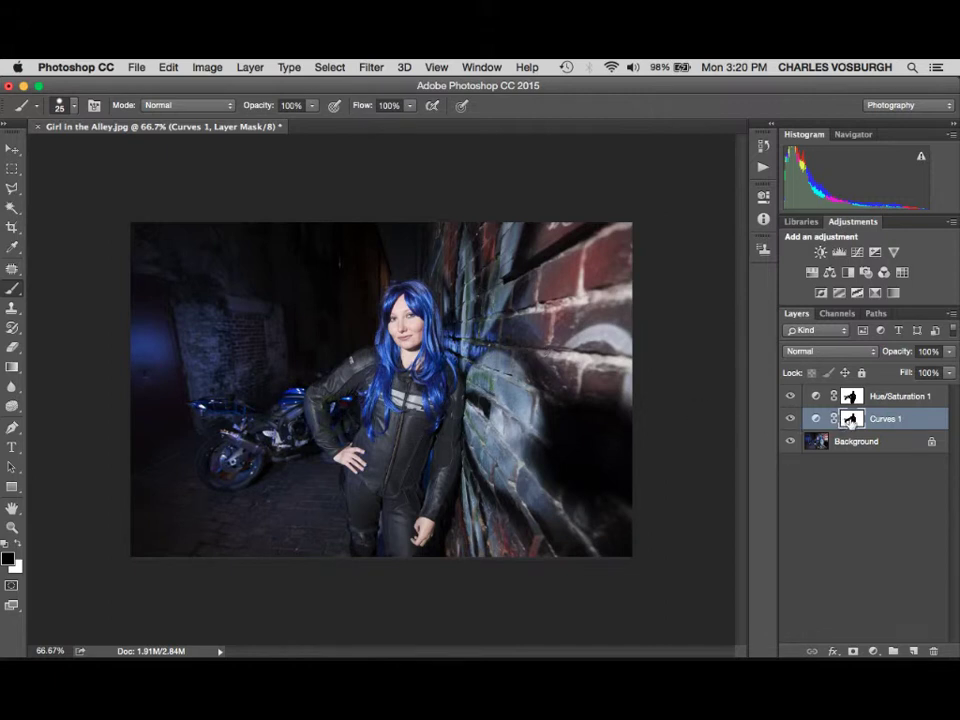
{"action": "left_click", "coordinate": [790, 441], "text": "alt"}
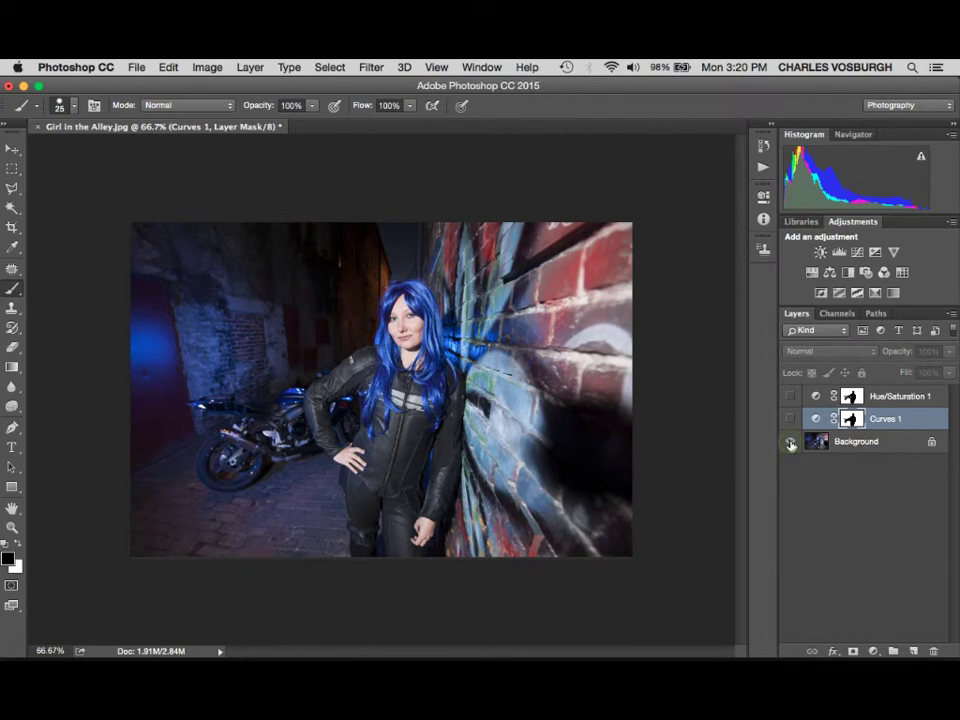
{"action": "left_click", "coordinate": [790, 441], "text": "alt"}
{"action": "left_click", "coordinate": [791, 441], "text": "alt"}
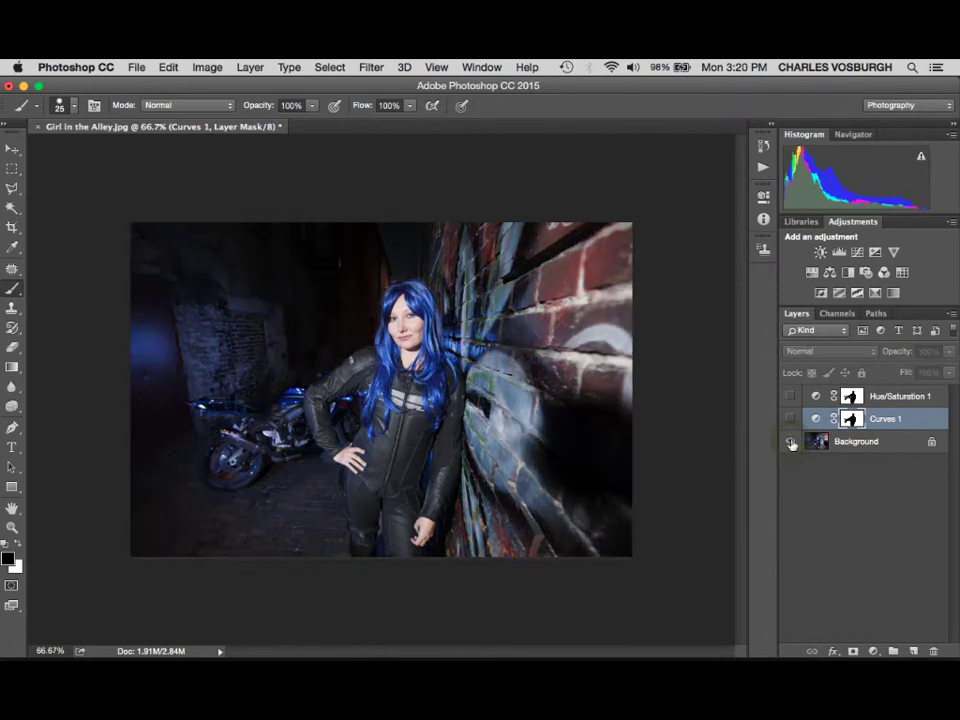
{"action": "left_click", "coordinate": [791, 441], "text": "alt"}
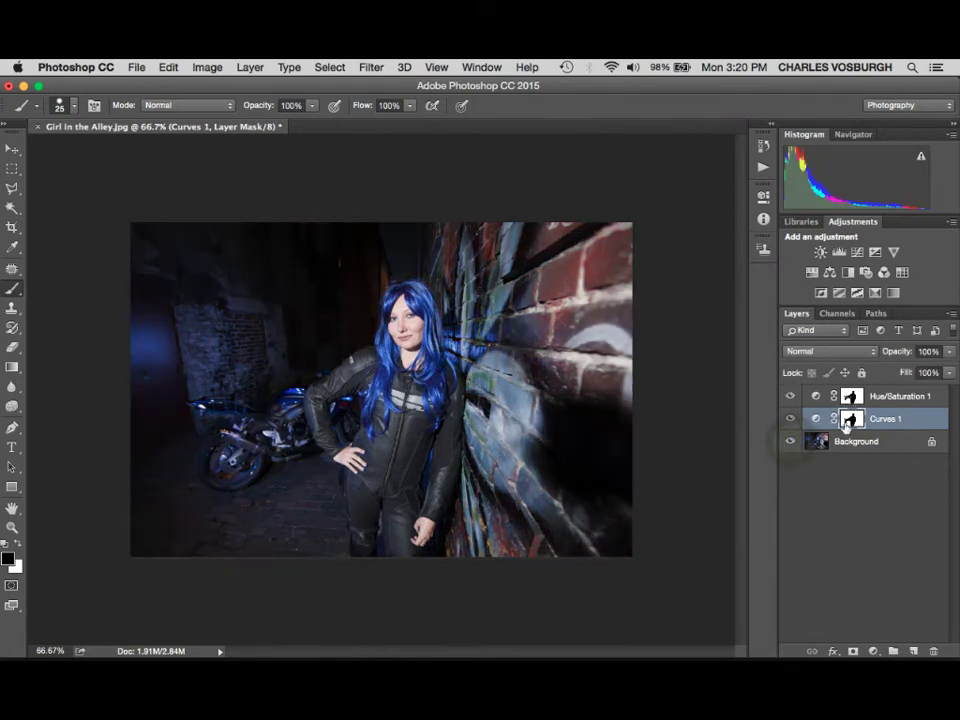